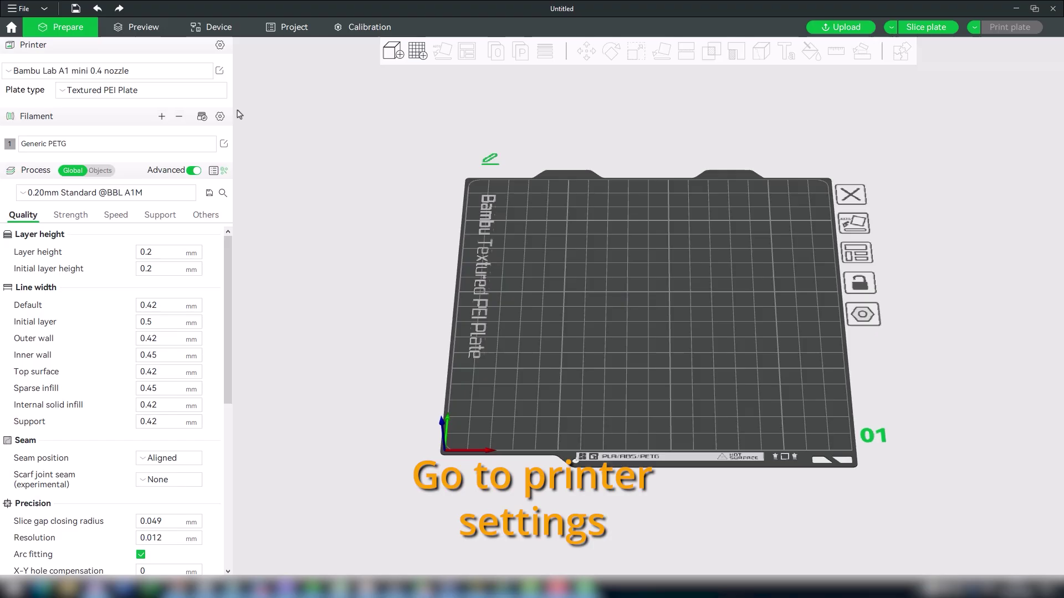
- Copy the A1 mini printer profile's entire machine start G-code from its Machine G-code settings
{"action": "left_click", "coordinate": [220, 74]}
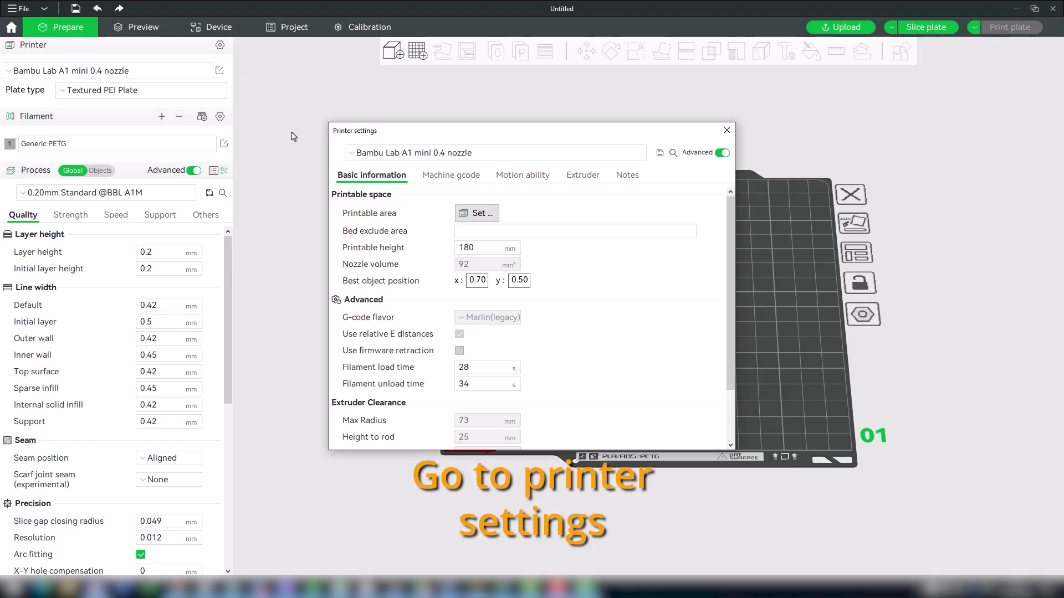
{"action": "left_click", "coordinate": [454, 178]}
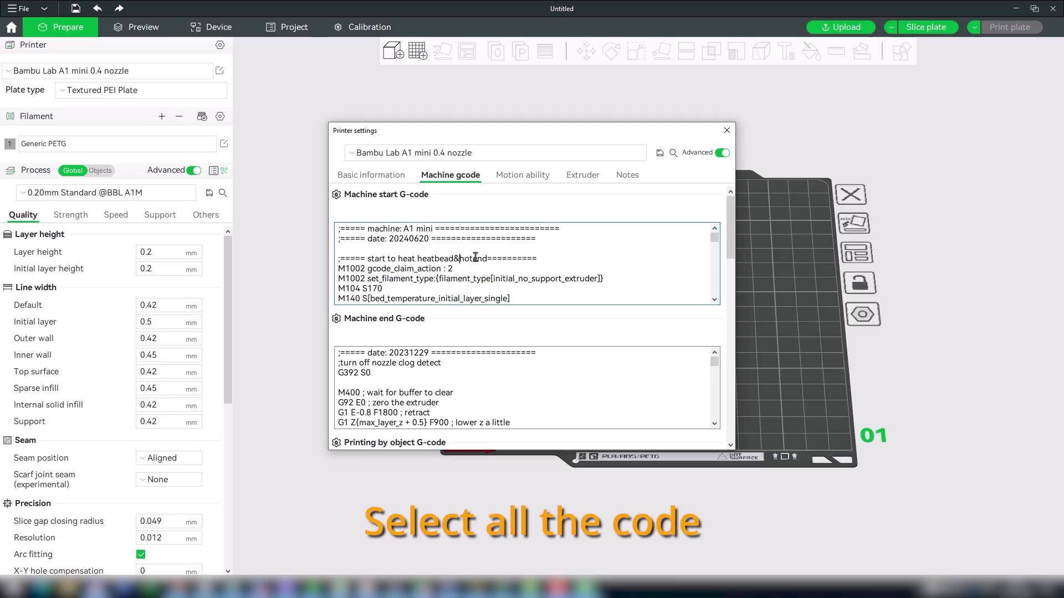
{"action": "key", "text": "ctrl+a"}
{"action": "key", "text": "ctrl+c"}
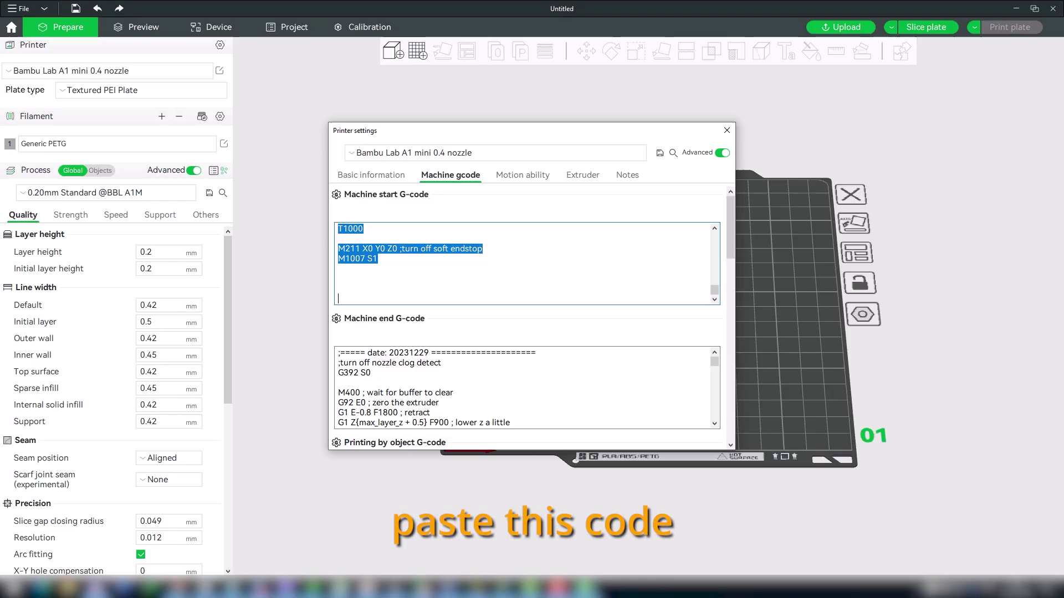
{"action": "key", "text": "alt+Tab"}
- Paste the start G-code into Notepad++ and add start and end marker lines around the vibration calibration block
{"action": "key", "text": "ctrl+v"}
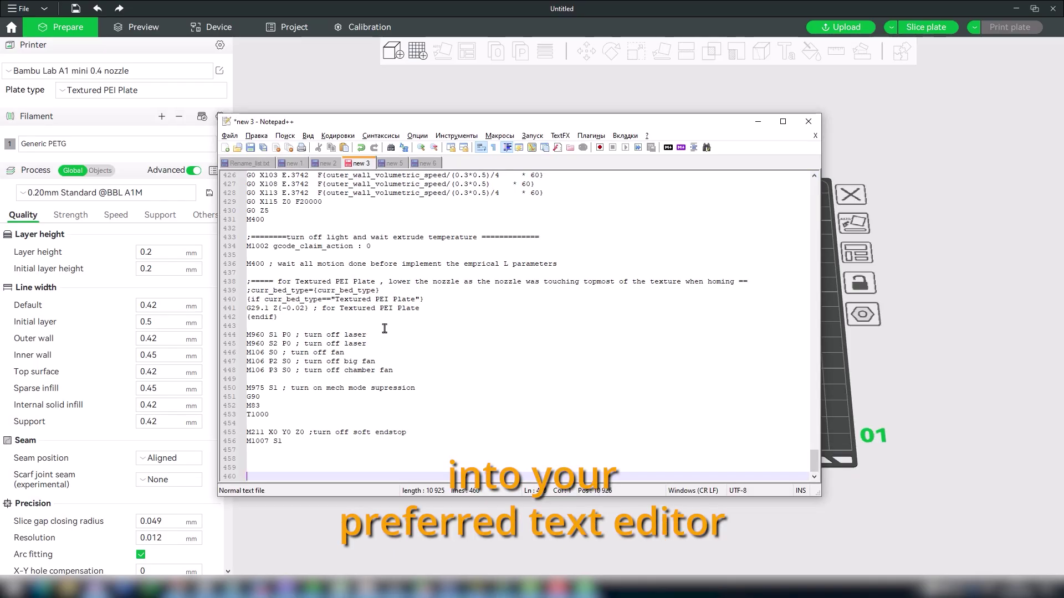
{"action": "left_click_drag", "start_coordinate": [818, 467], "coordinate": [810, 260]}
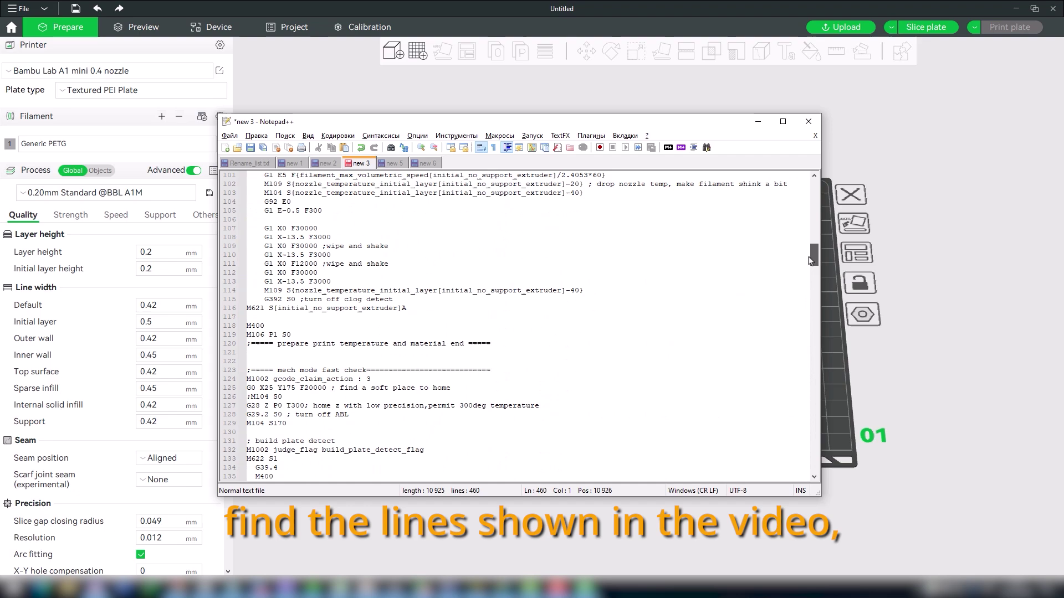
{"action": "left_click", "coordinate": [298, 376]}
{"action": "scroll", "coordinate": [298, 376], "scroll_direction": "down", "scroll_amount": 2}
{"action": "scroll", "coordinate": [298, 375], "scroll_direction": "down", "scroll_amount": 7}
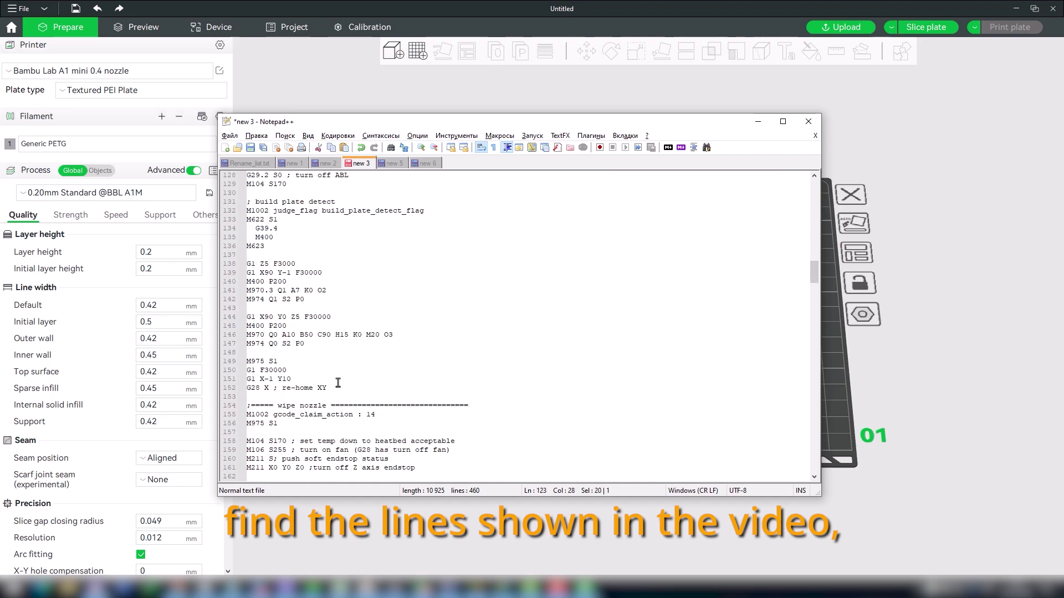
{"action": "left_click", "coordinate": [297, 264]}
{"action": "key", "text": "Return"}
{"action": "type", "text": ";Vibration calibration start"}
{"action": "key", "text": "Down"}
{"action": "key", "text": "Down"}
{"action": "key", "text": "Down"}
{"action": "key", "text": "End"}
{"action": "key", "text": "Return"}
{"action": "type", "text": ";Vibration calibration end"}
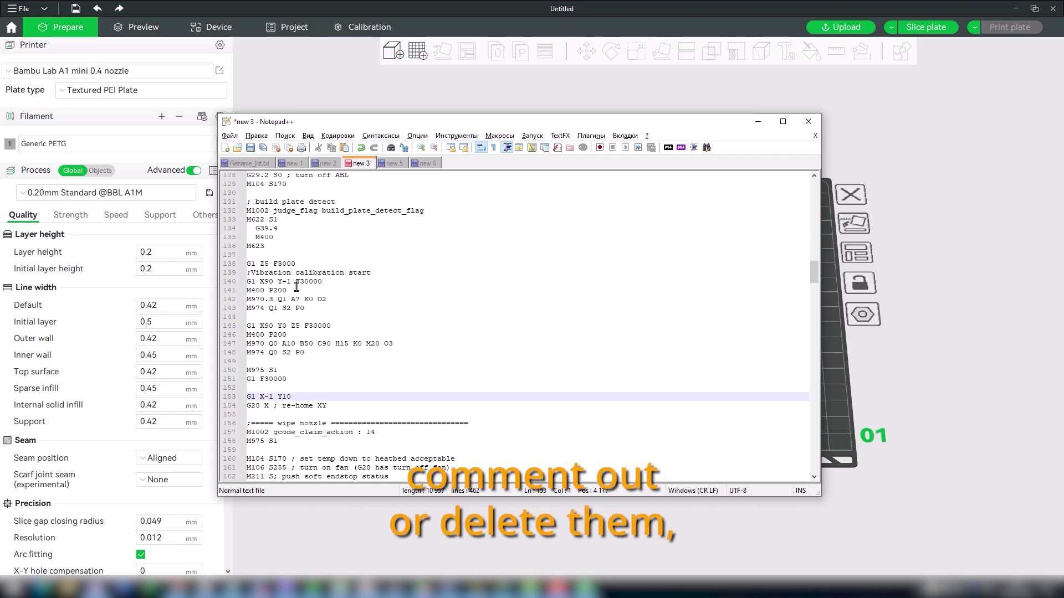
{"action": "key", "text": "Up"}
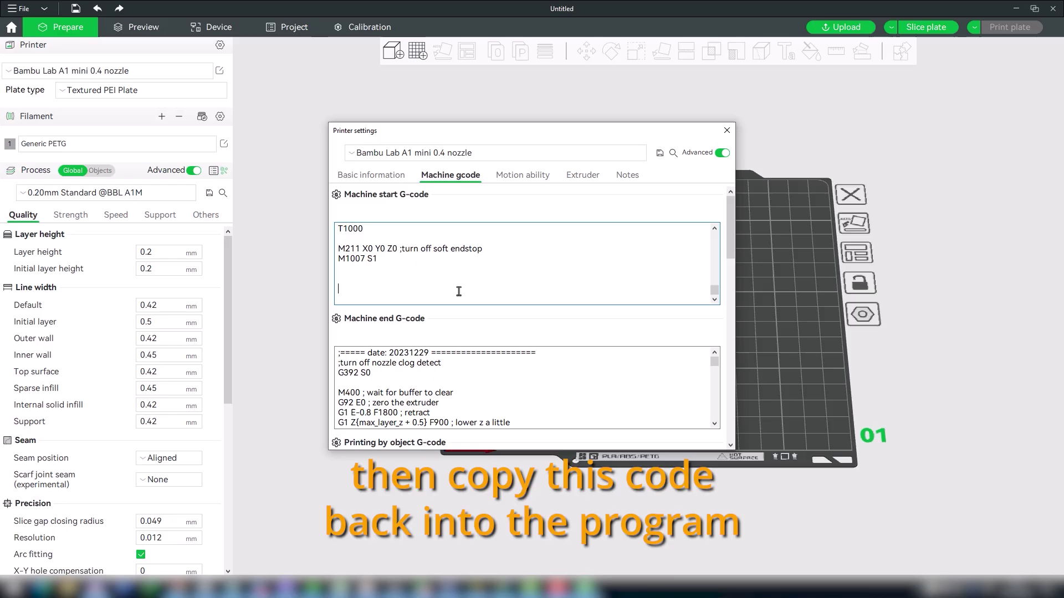
- Replace the start G-code with the edited version and save the preset as 'Bambu Lab A1 mini 0.4 nozzle - wo vibration test'
{"action": "key", "text": "ctrl+a"}
{"action": "key", "text": "ctrl+v"}
{"action": "scroll", "coordinate": [458, 283], "scroll_direction": "up", "scroll_amount": 5}
{"action": "scroll", "coordinate": [458, 266], "scroll_direction": "up", "scroll_amount": 5}
{"action": "scroll", "coordinate": [459, 257], "scroll_direction": "up", "scroll_amount": 3}
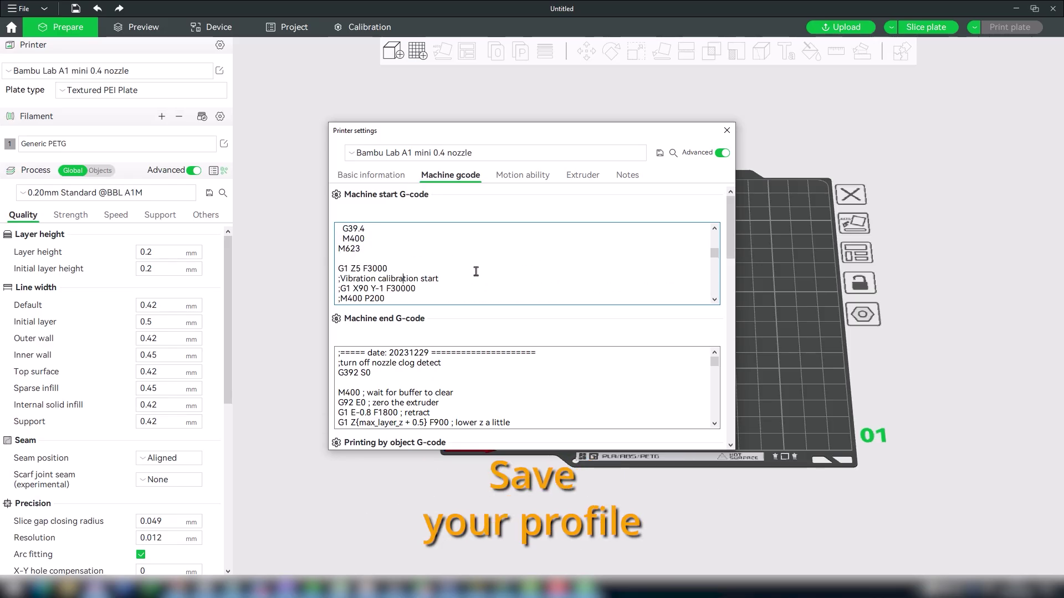
{"action": "left_click", "coordinate": [660, 155]}
{"action": "type", "text": "wo vibrat"}
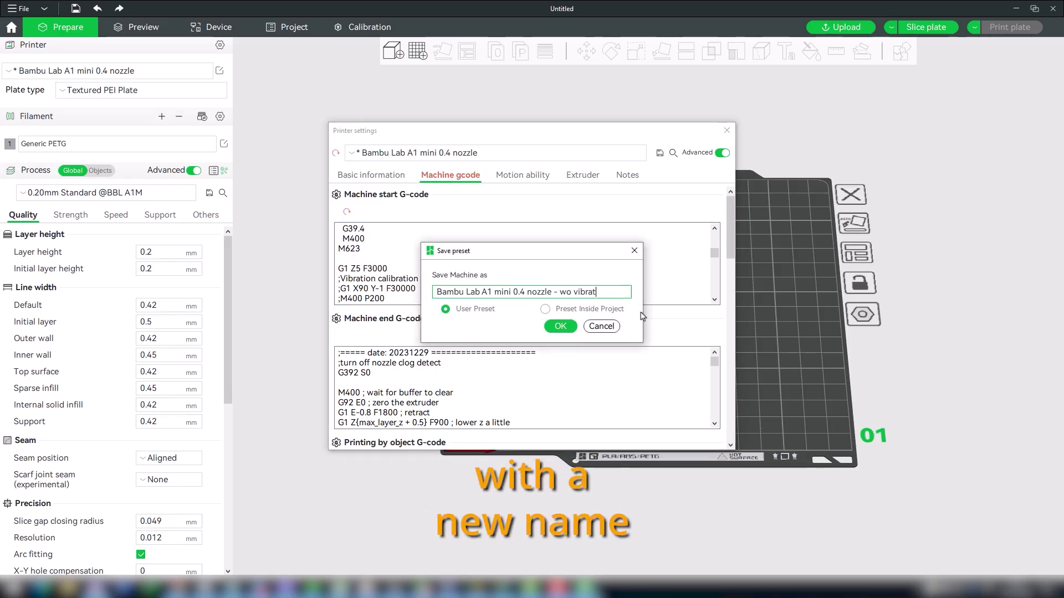
{"action": "type", "text": "ion test"}
{"action": "left_click", "coordinate": [557, 333]}
{"action": "left_click", "coordinate": [728, 131]}
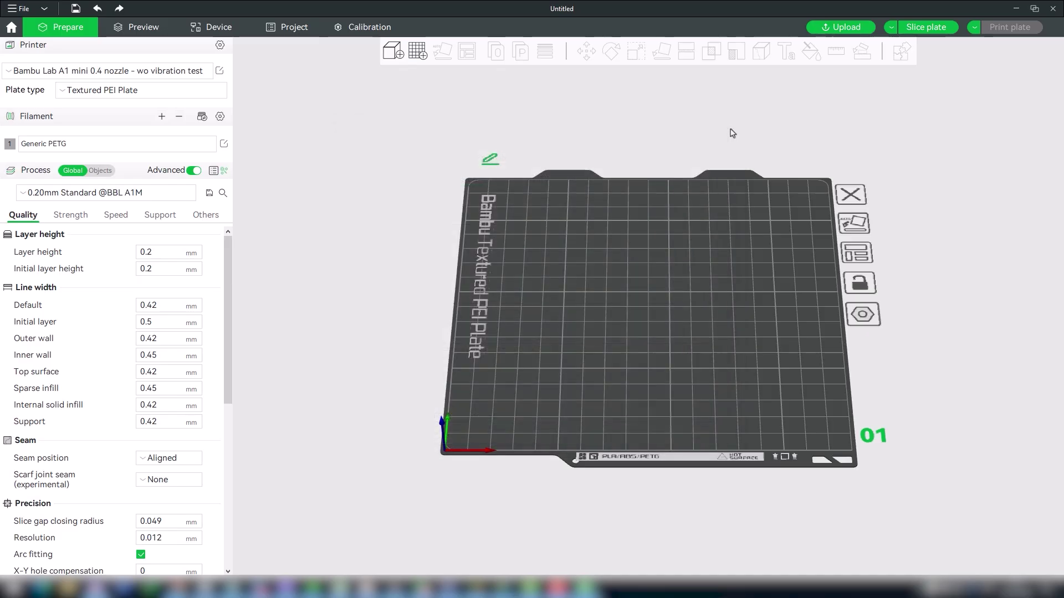
- Slice the GoPro headrest mount plate and open the Send print job dialog
{"action": "left_click", "coordinate": [930, 31]}
{"action": "left_click", "coordinate": [1009, 26]}
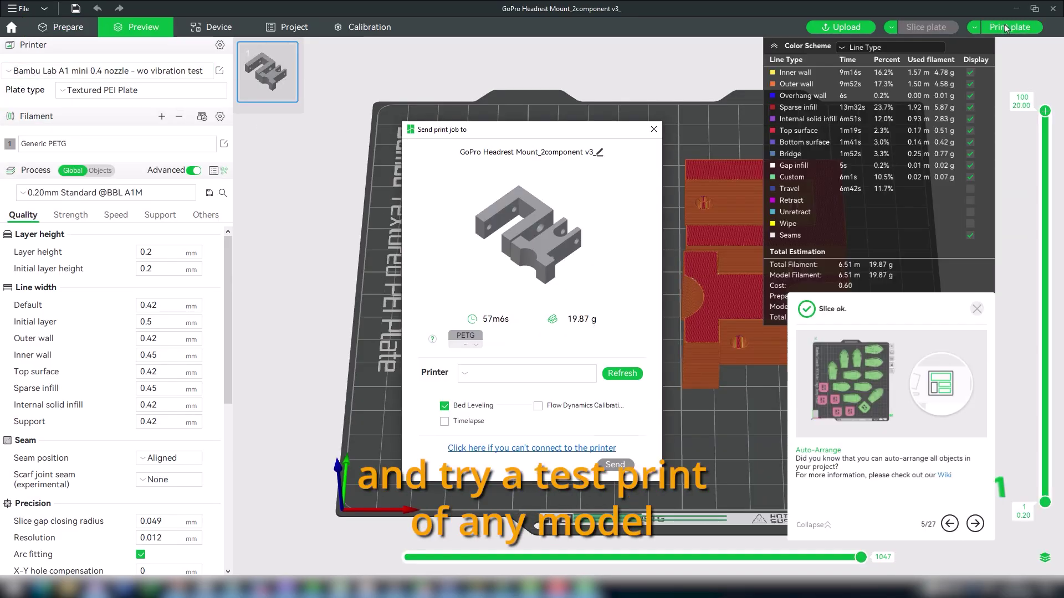